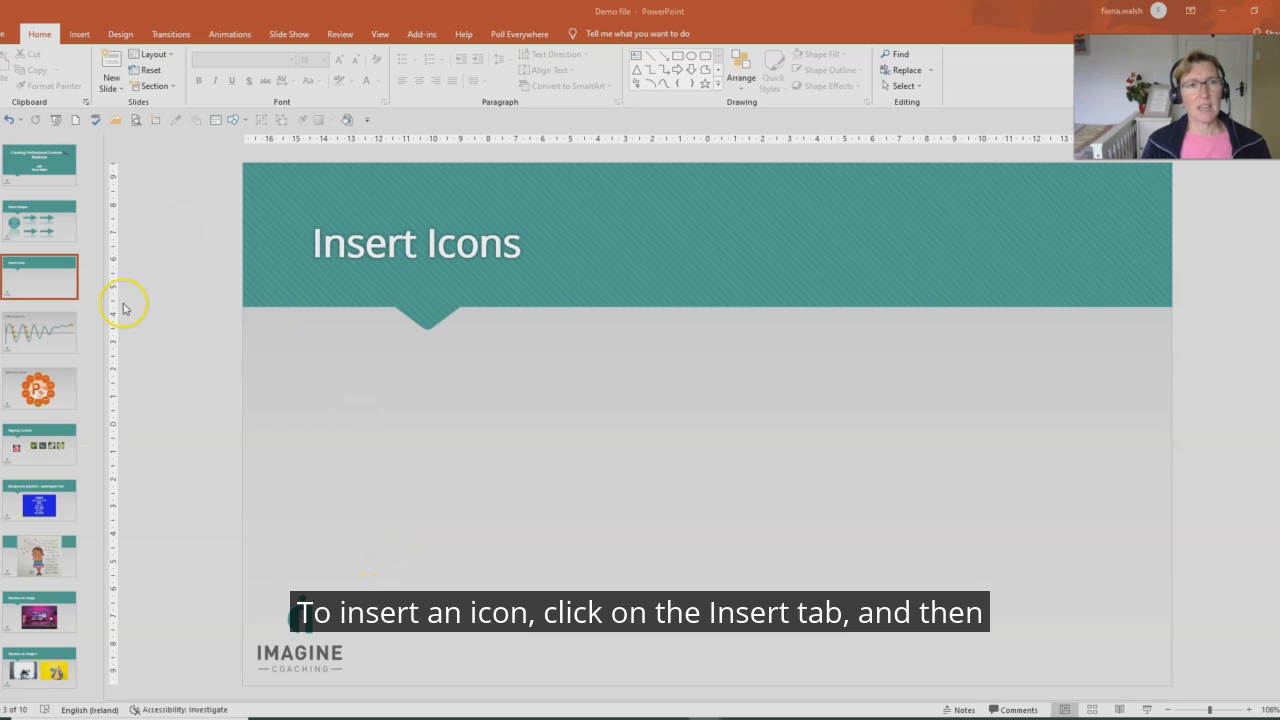
Switch the ribbon to the Insert commands
click(82, 37)
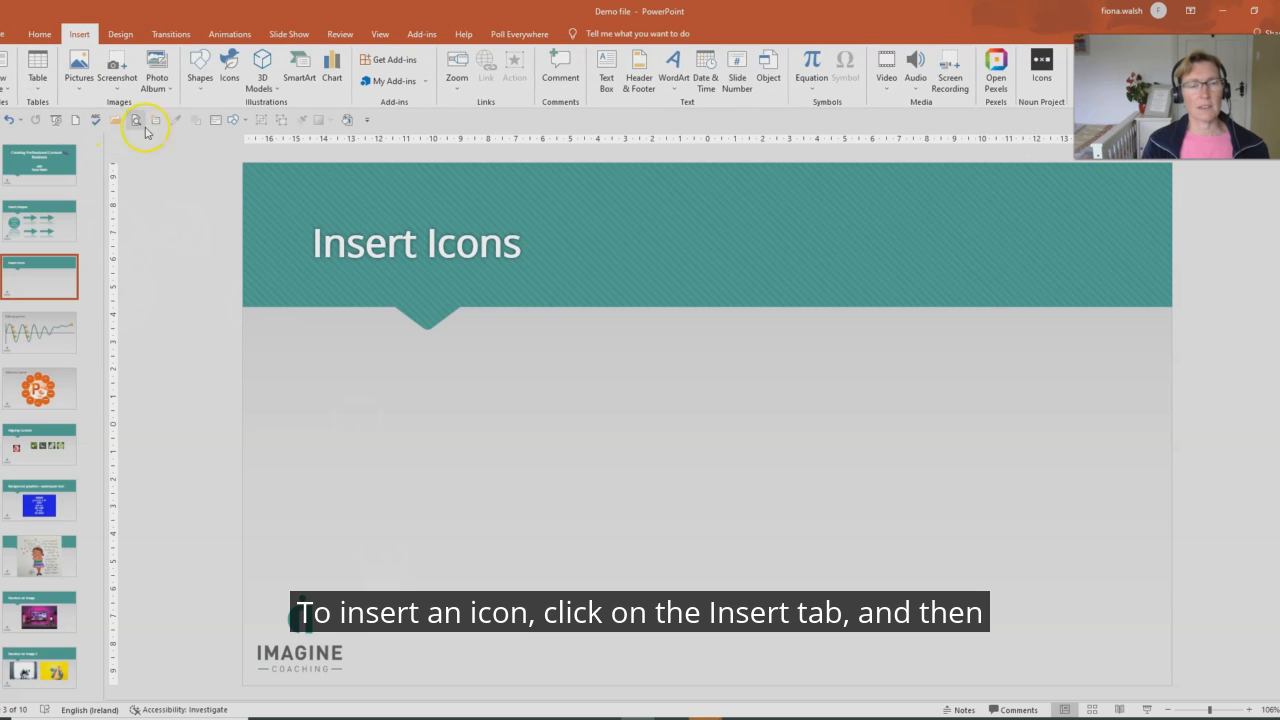
Choose the target-with-arrow icon from the Analytics set in the icon library
click(231, 80)
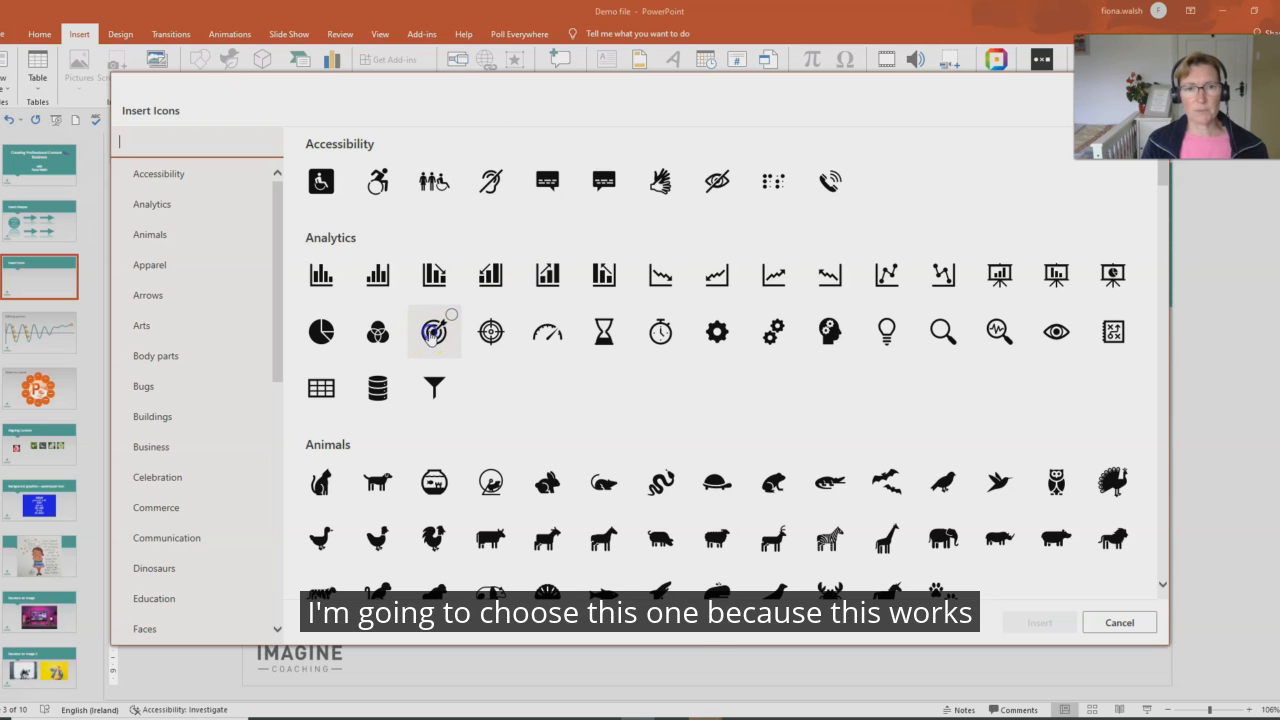
click(433, 332)
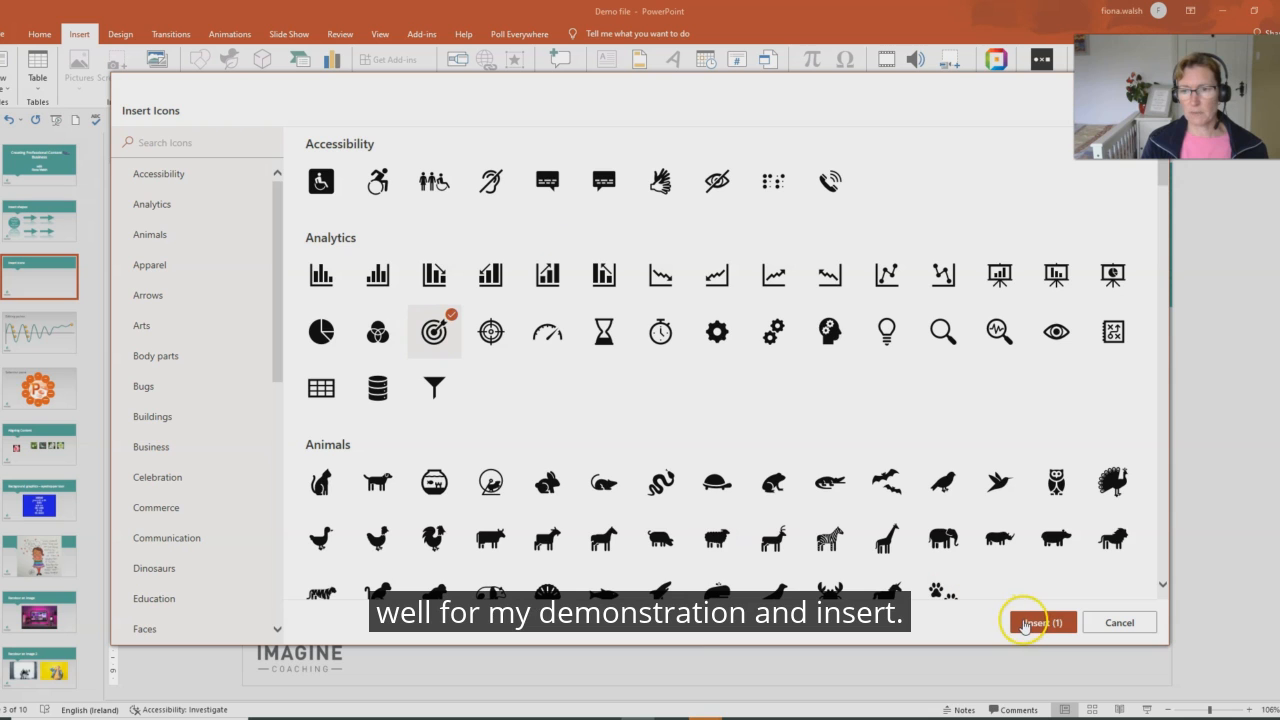
Insert the target icon and enlarge it from 2.54 cm to about 6.36 cm square
click(1030, 625)
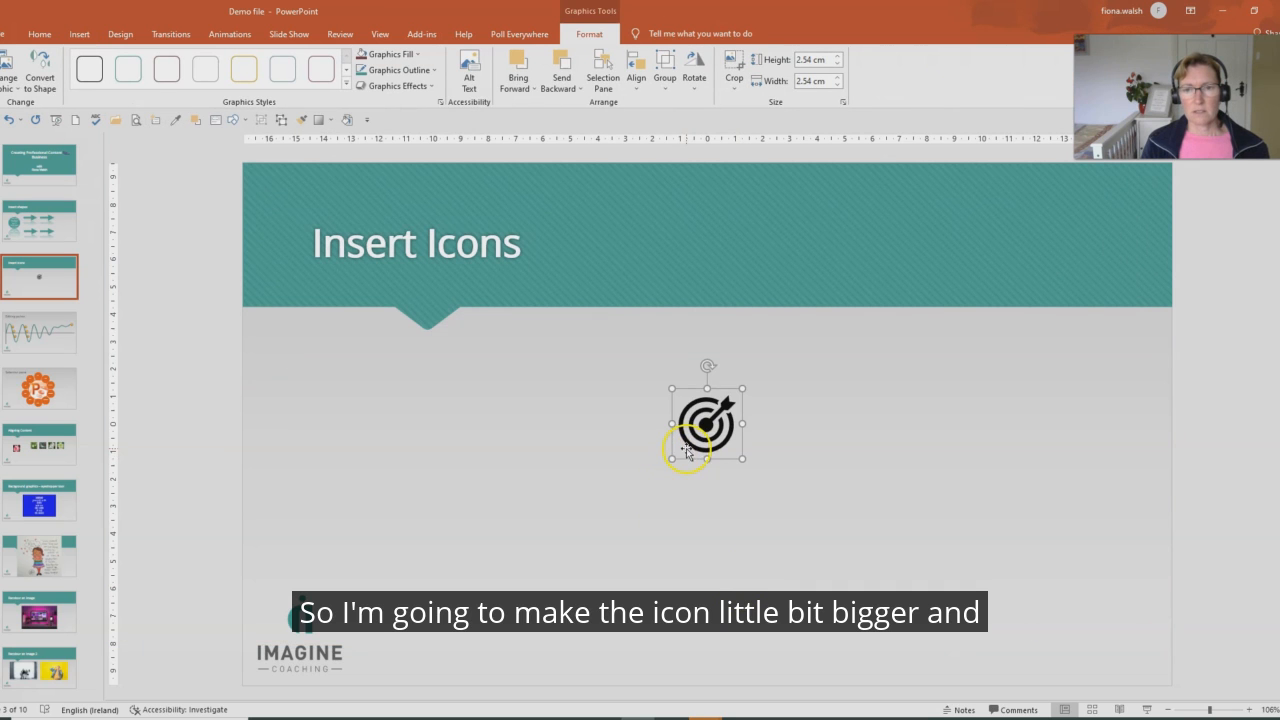
drag(671, 459, 567, 562)
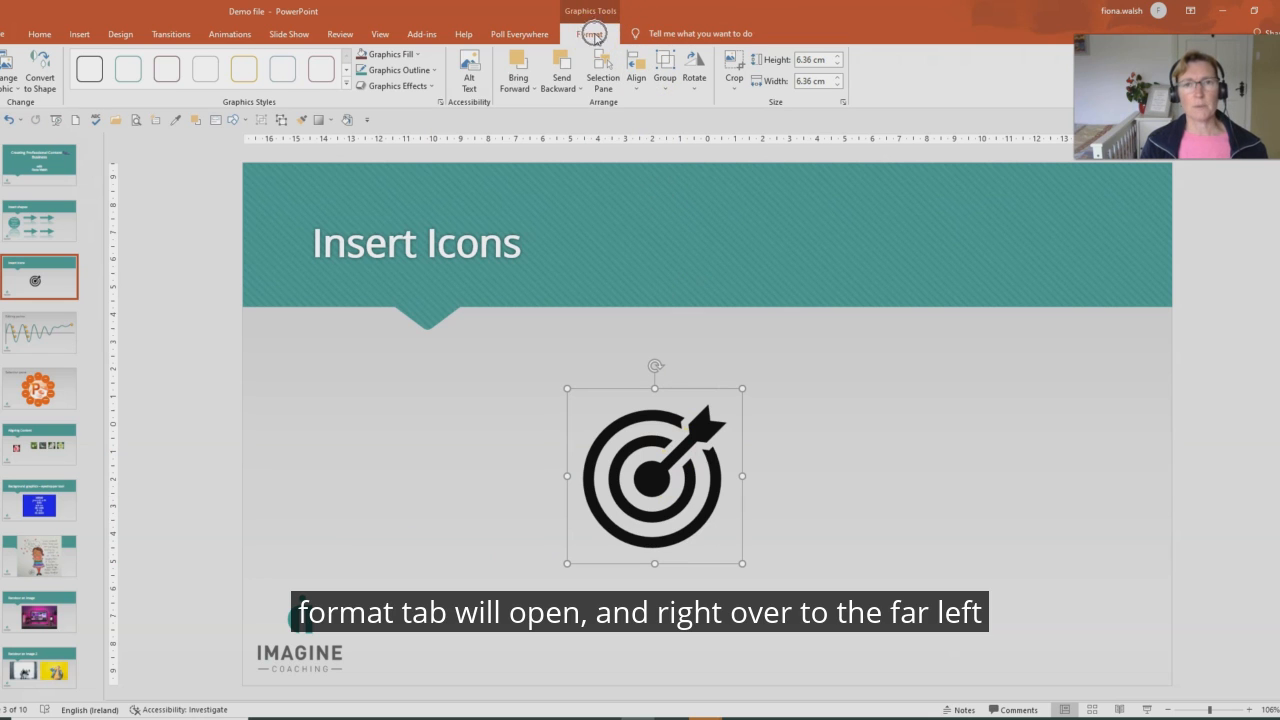
Convert the target icon to shapes so its rings and arrow become separate pieces
click(45, 70)
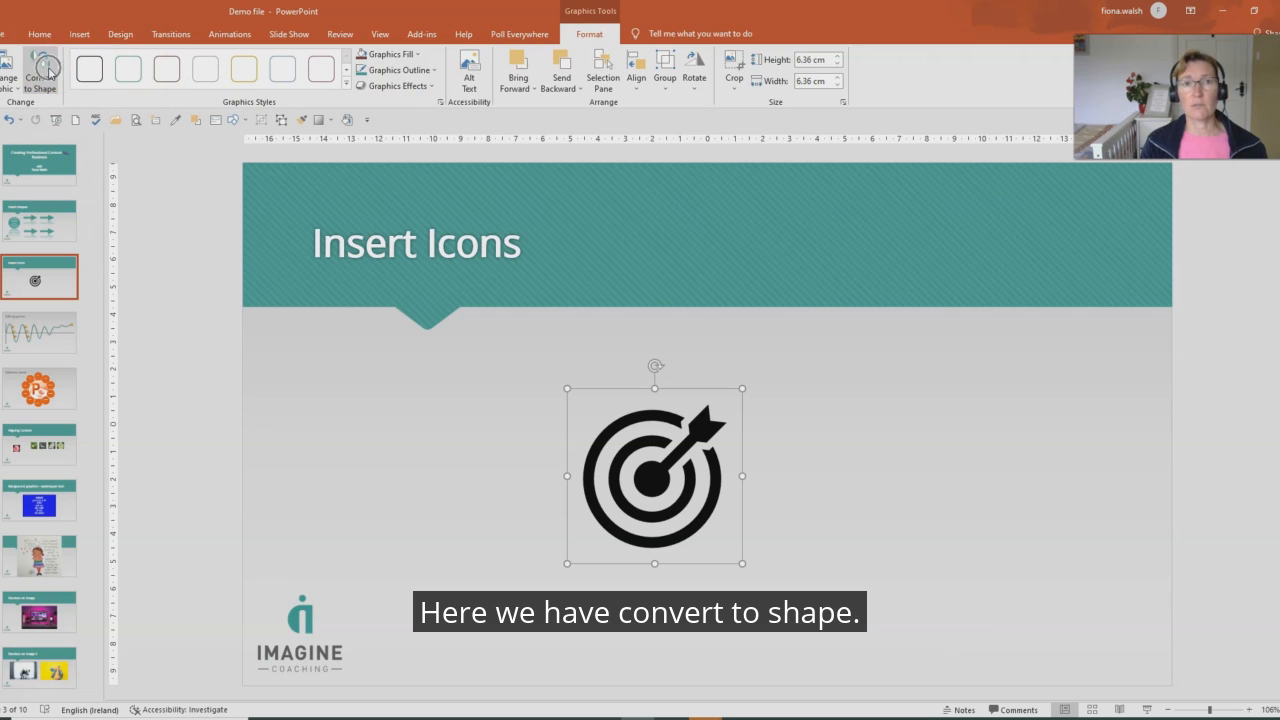
click(45, 70)
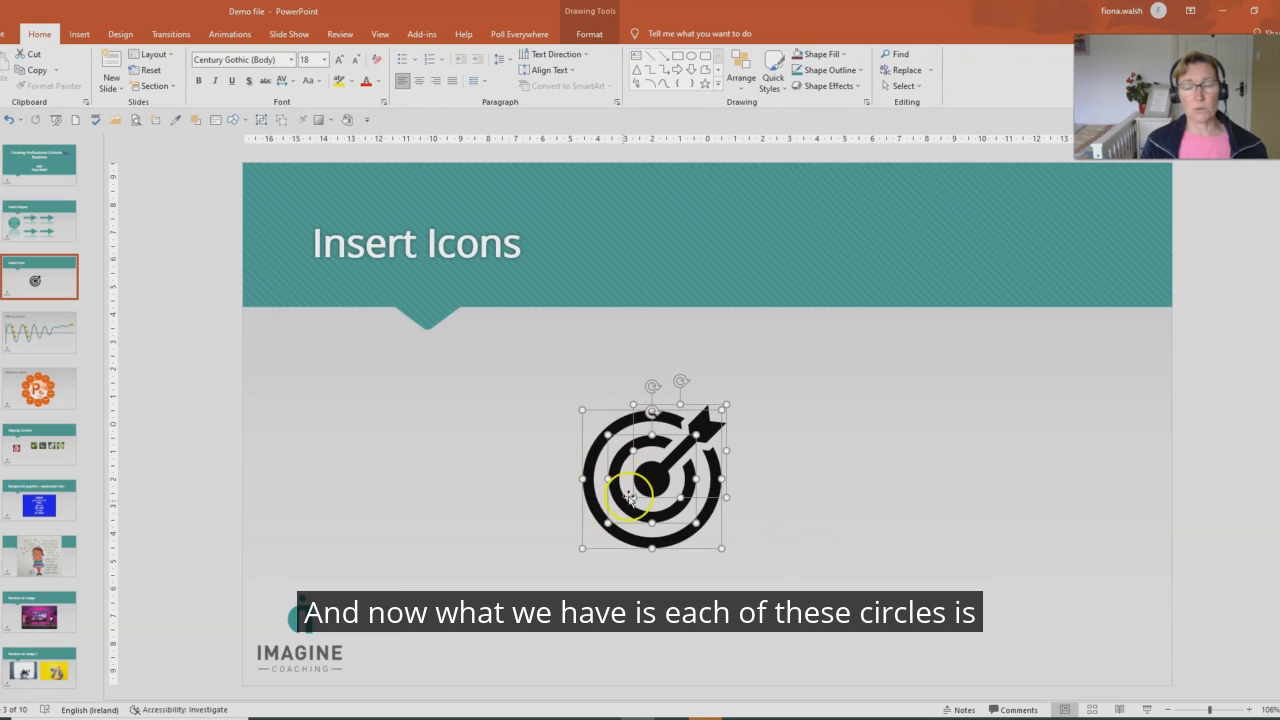
Select the arrow piece and pull it out to the target's upper right
click(801, 508)
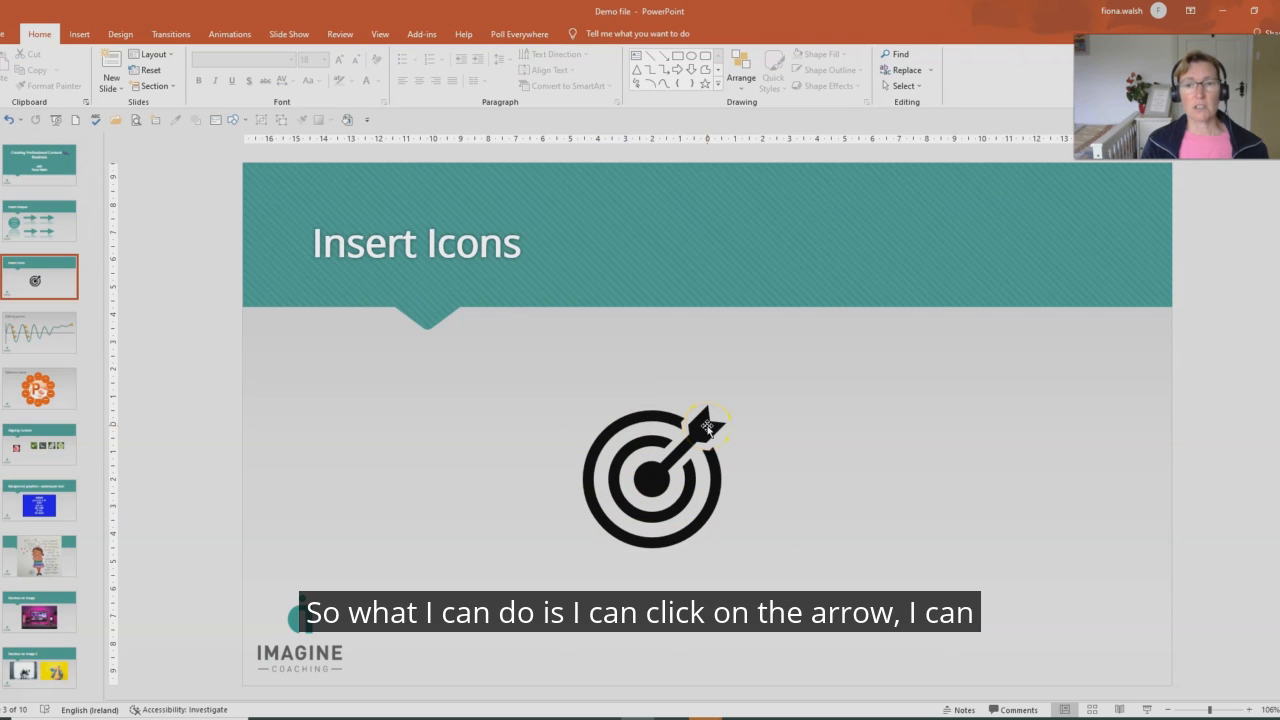
click(708, 427)
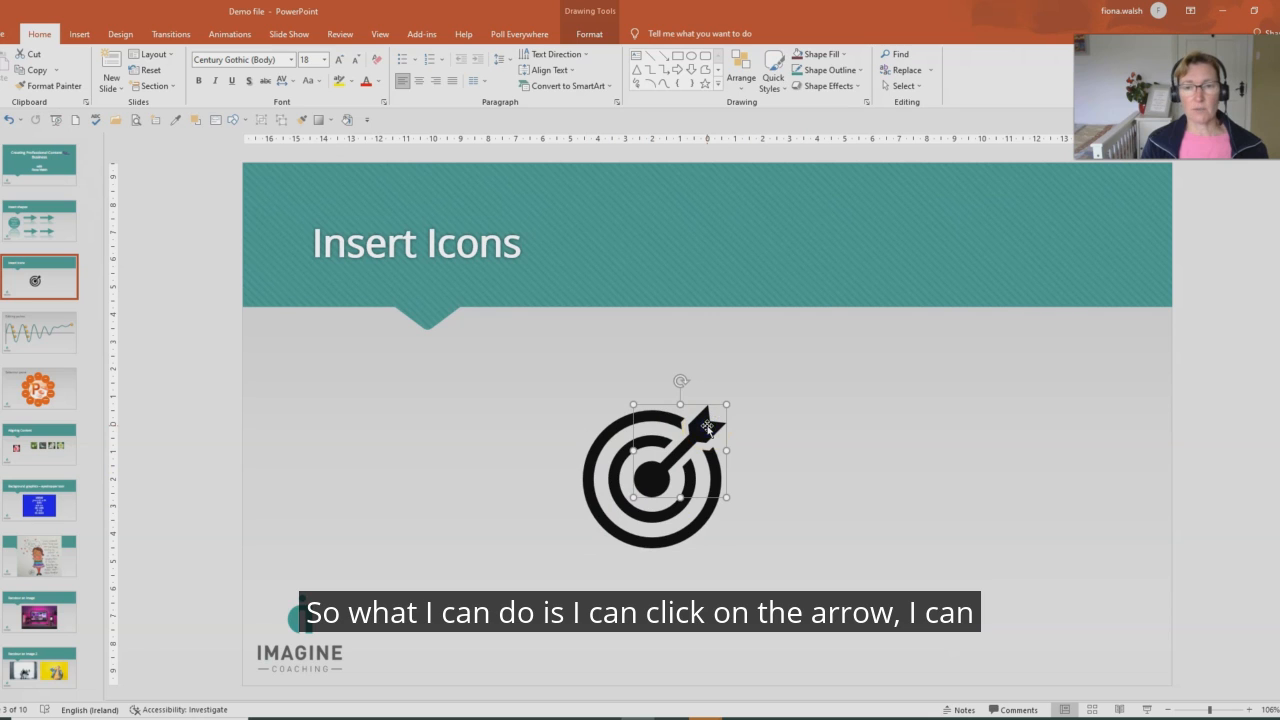
drag(708, 427, 773, 360)
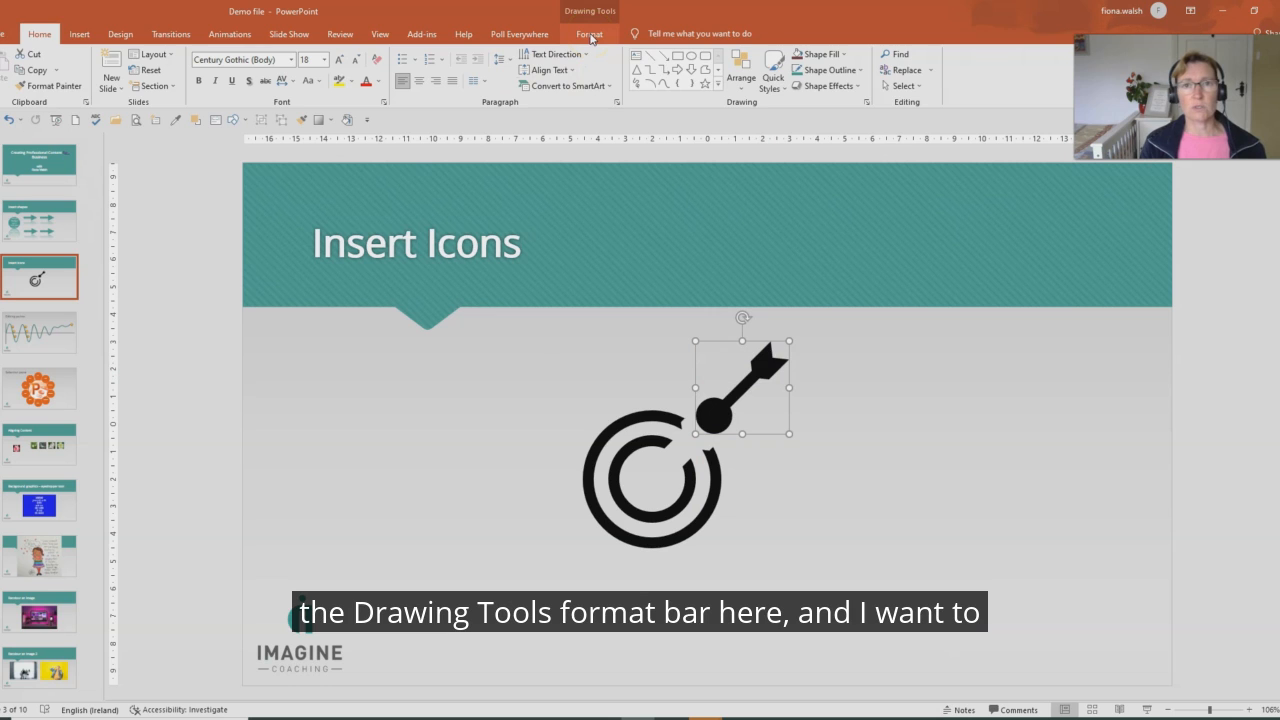
Fill the separated arrow piece with the standard red colour
click(590, 35)
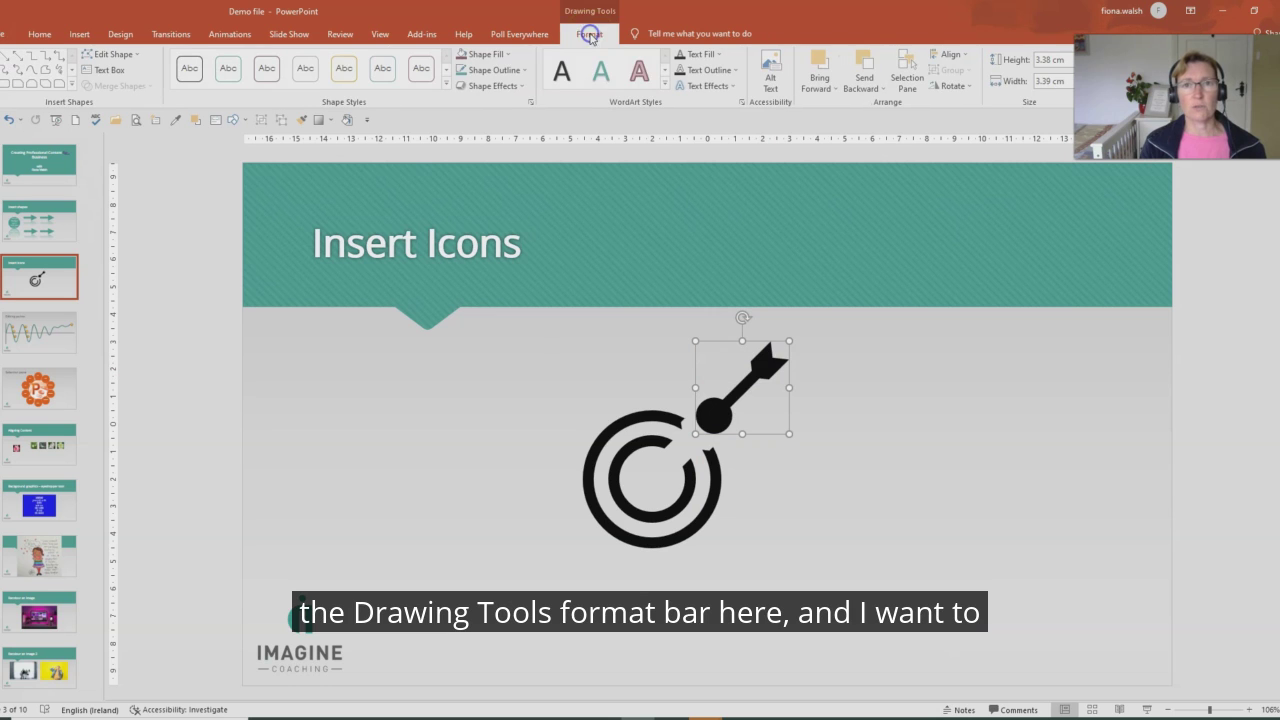
click(503, 57)
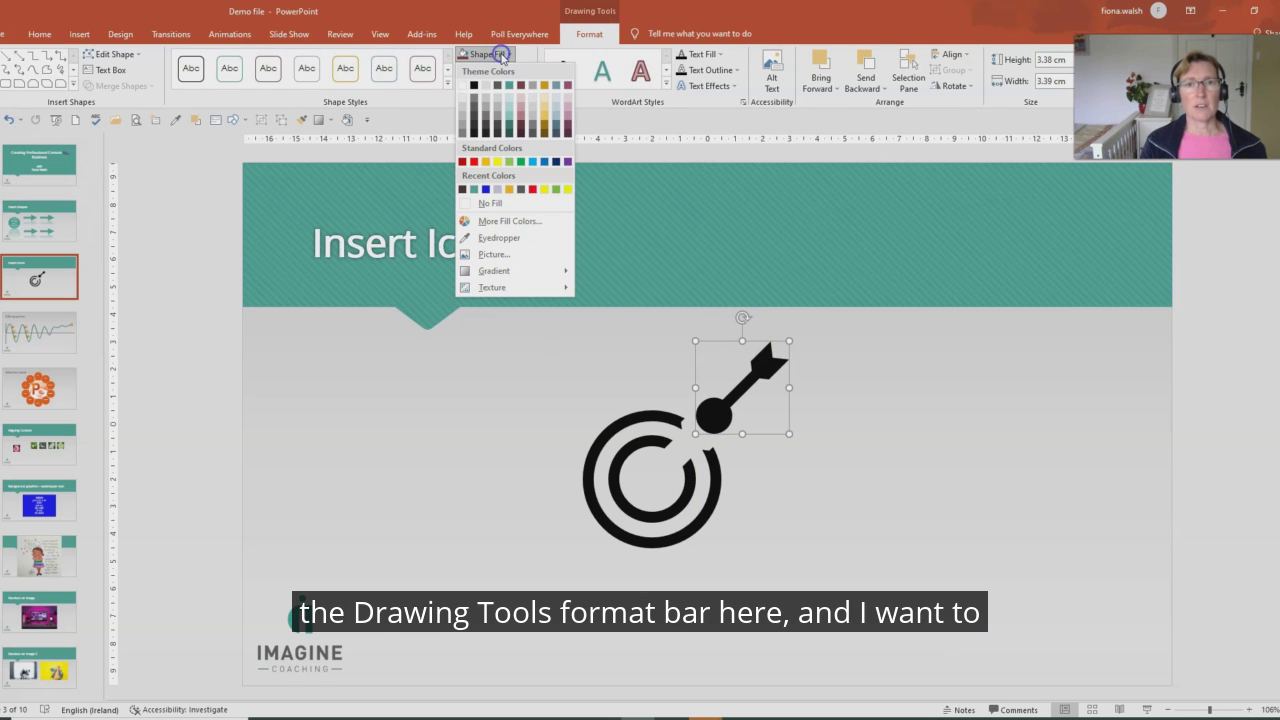
click(474, 162)
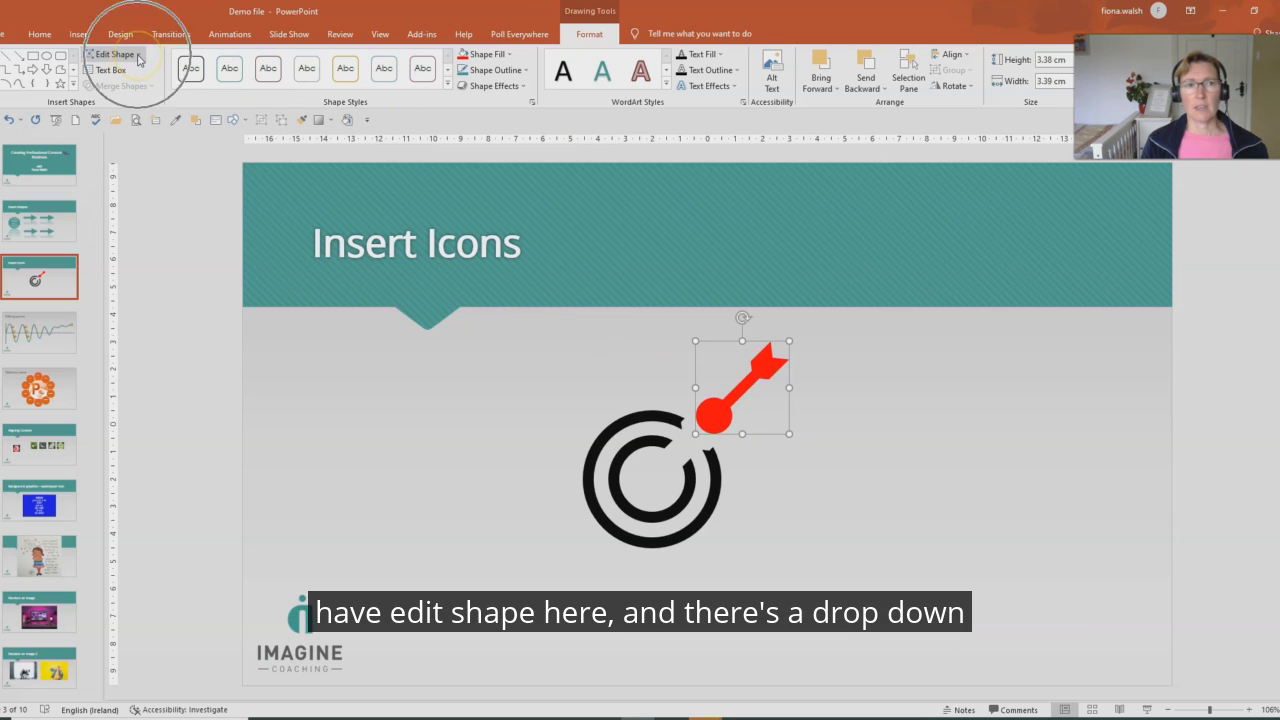
Use Edit Points to reshape the arrow's round end into a sharp tip aimed at the target
click(139, 56)
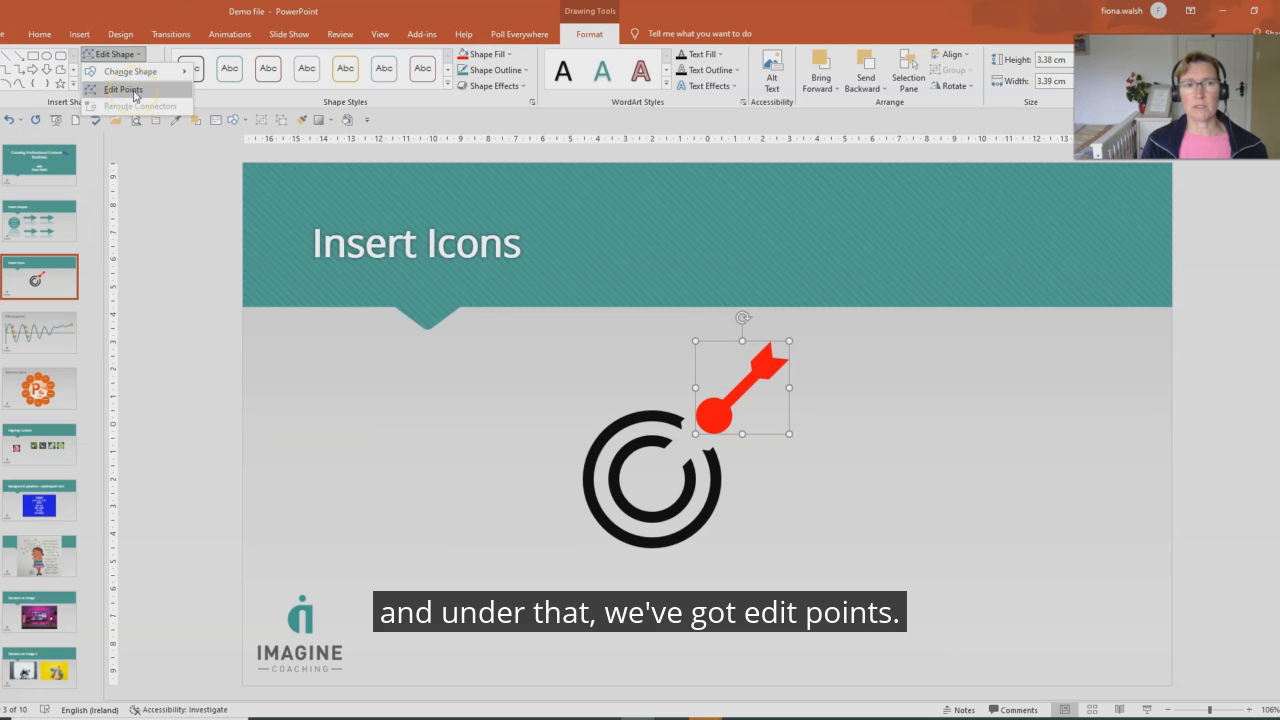
click(124, 90)
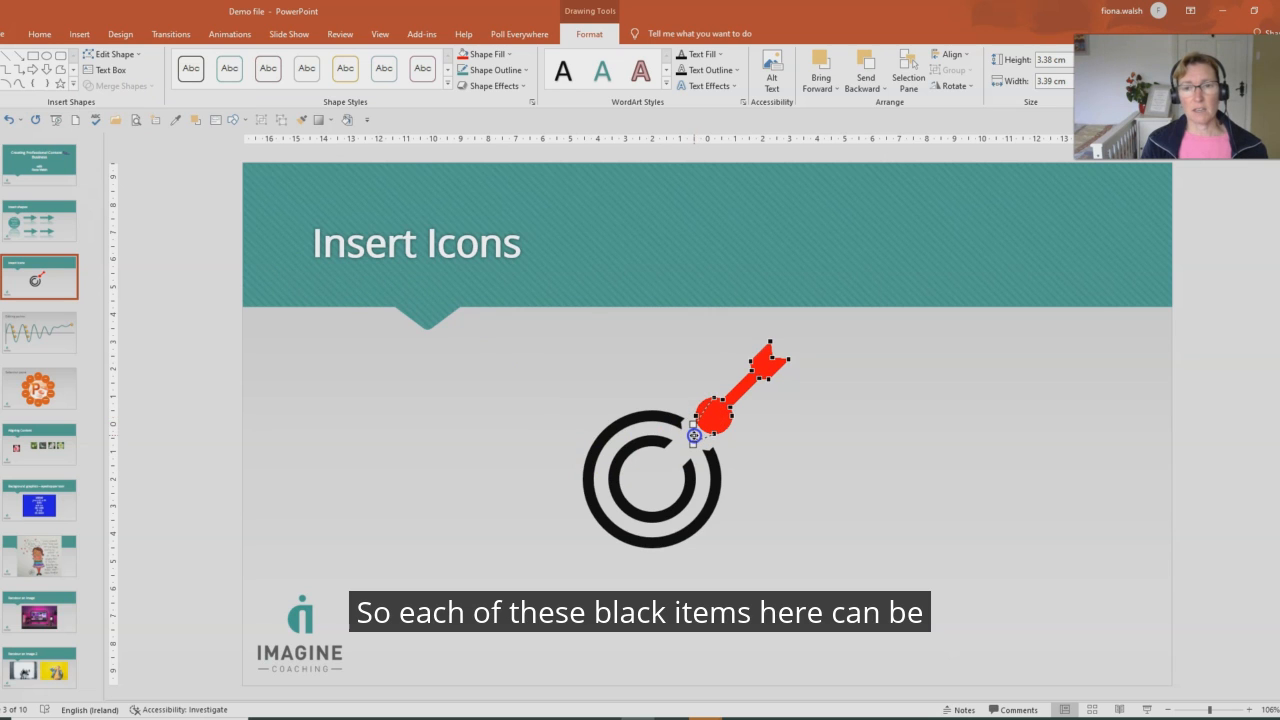
drag(694, 436, 710, 432)
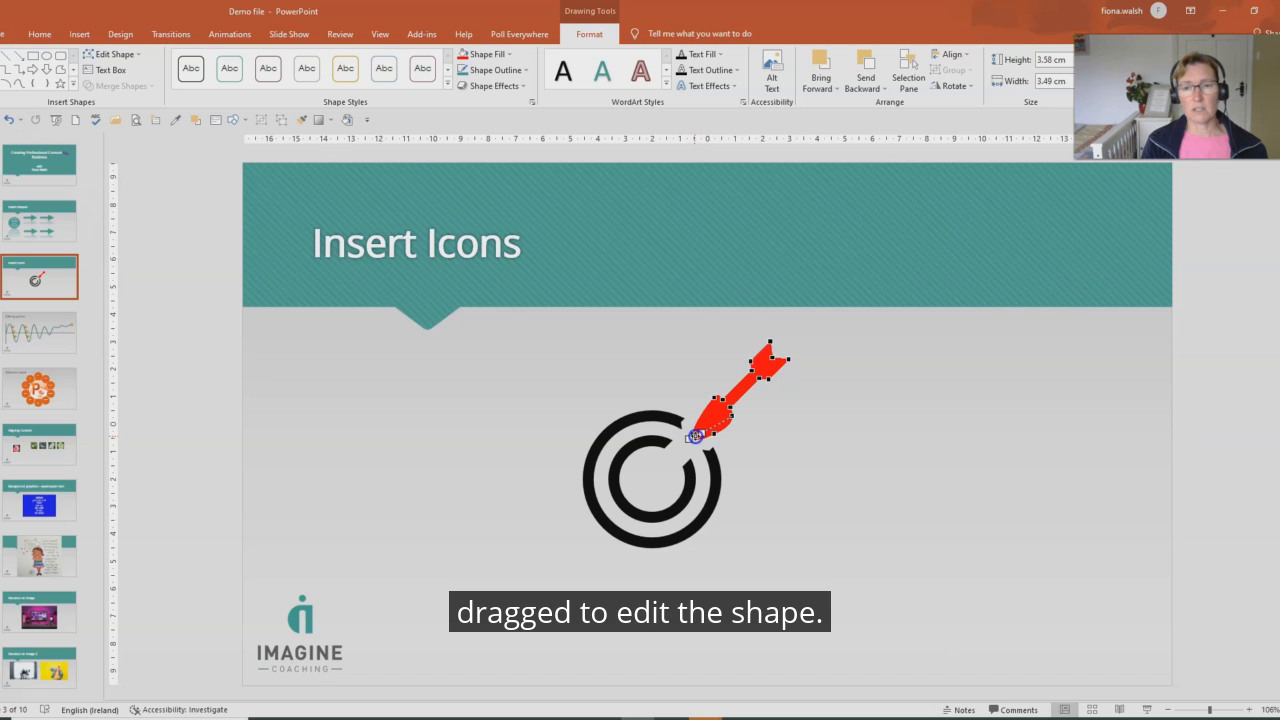
drag(694, 436, 688, 438)
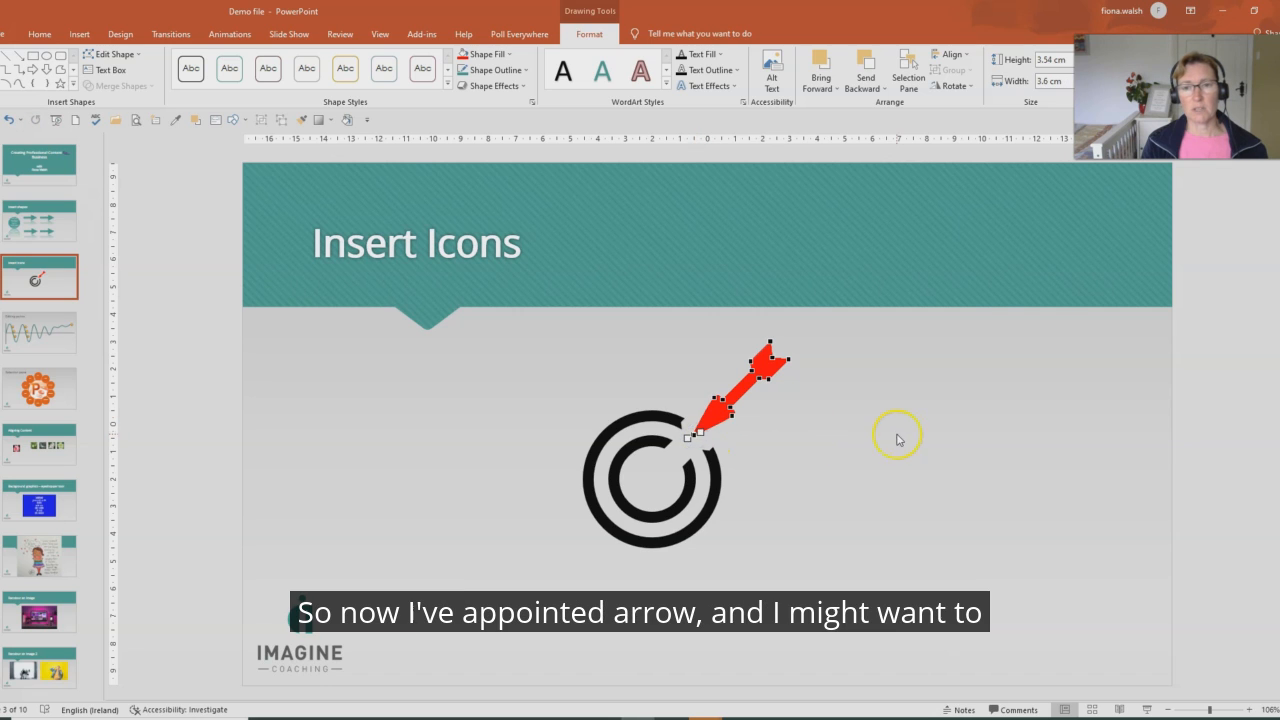
click(990, 515)
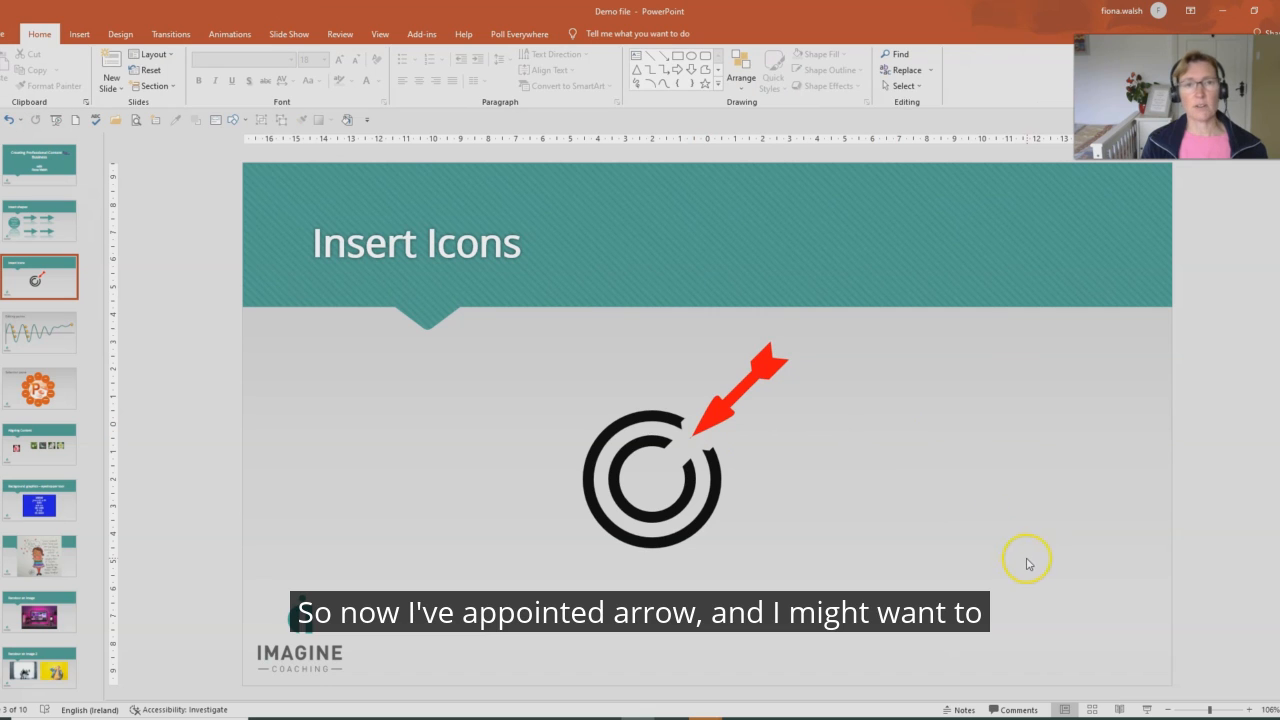
Move the red arrow down-left so its tip rests at the bullseye
drag(769, 364, 712, 422)
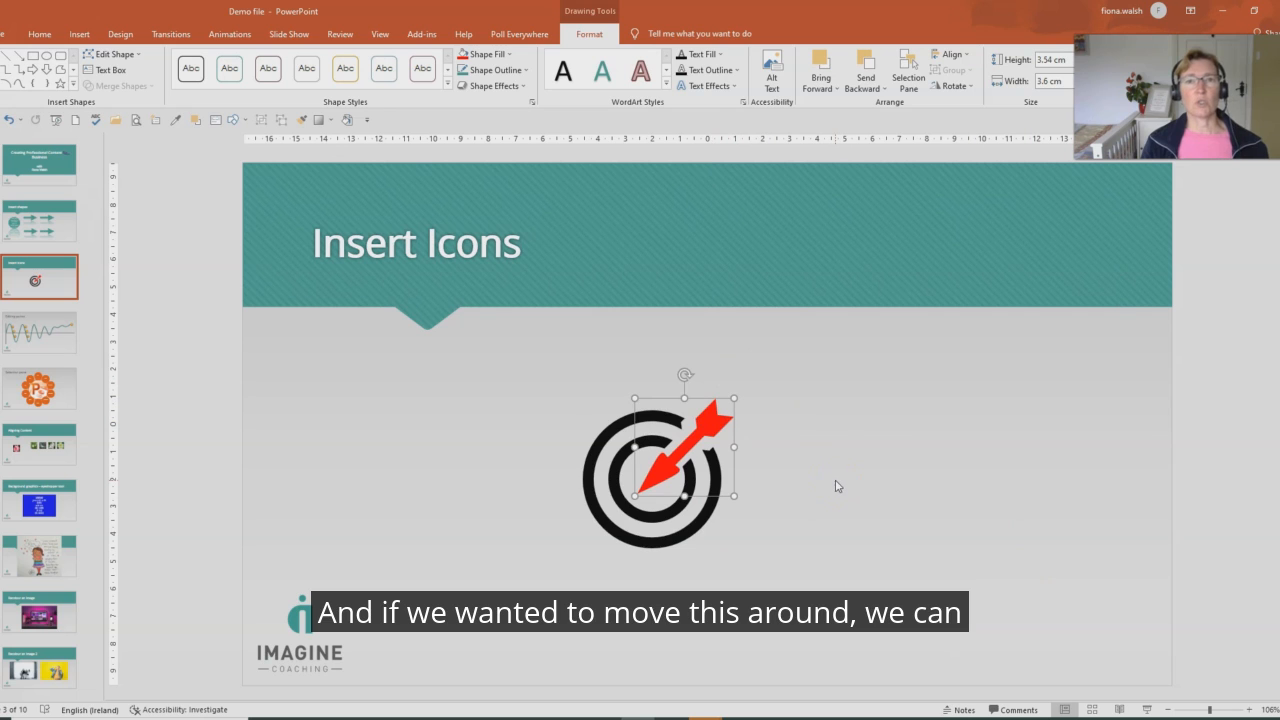
Group the two target circles and the red arrow into one object
click(600, 445)
shift+click(622, 463)
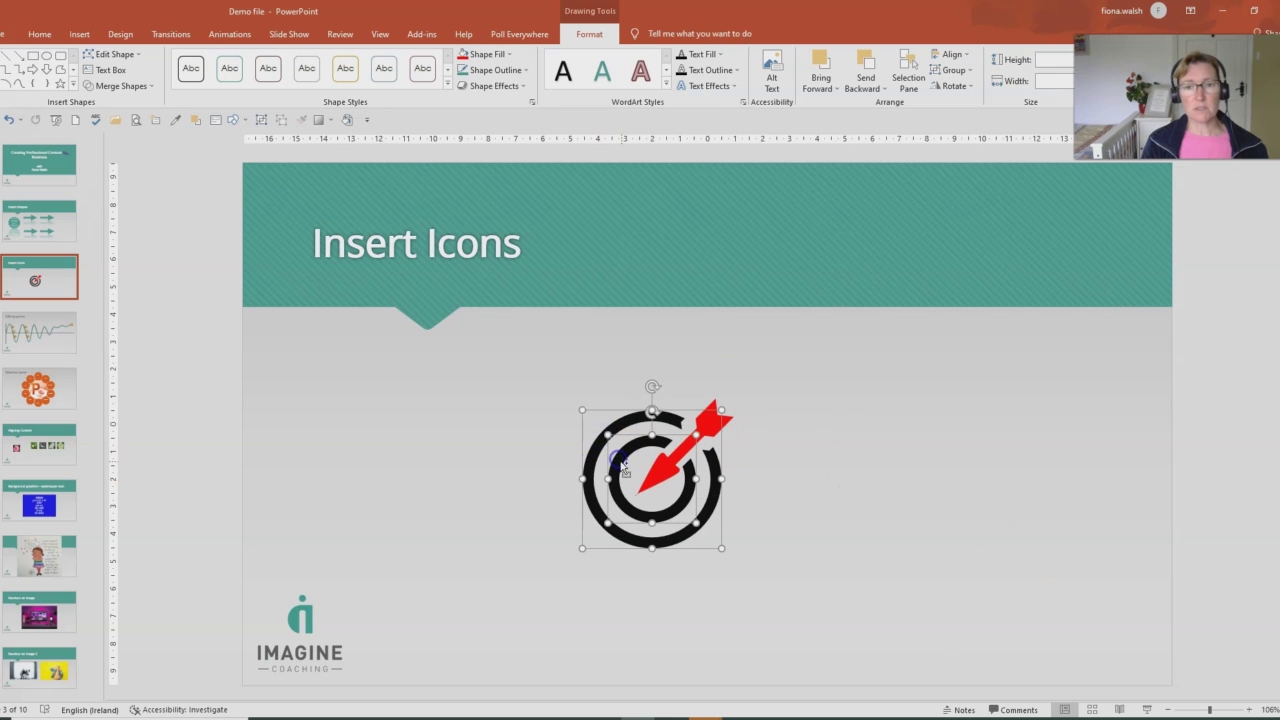
shift+click(706, 425)
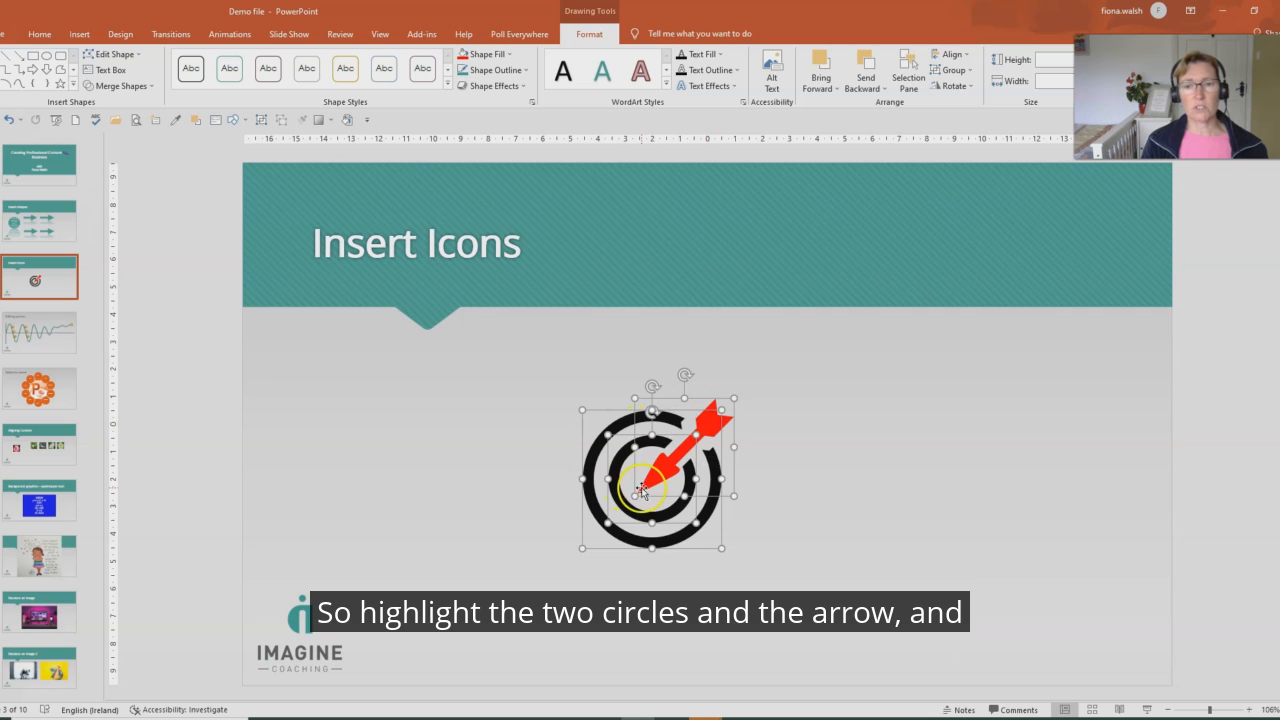
click(955, 70)
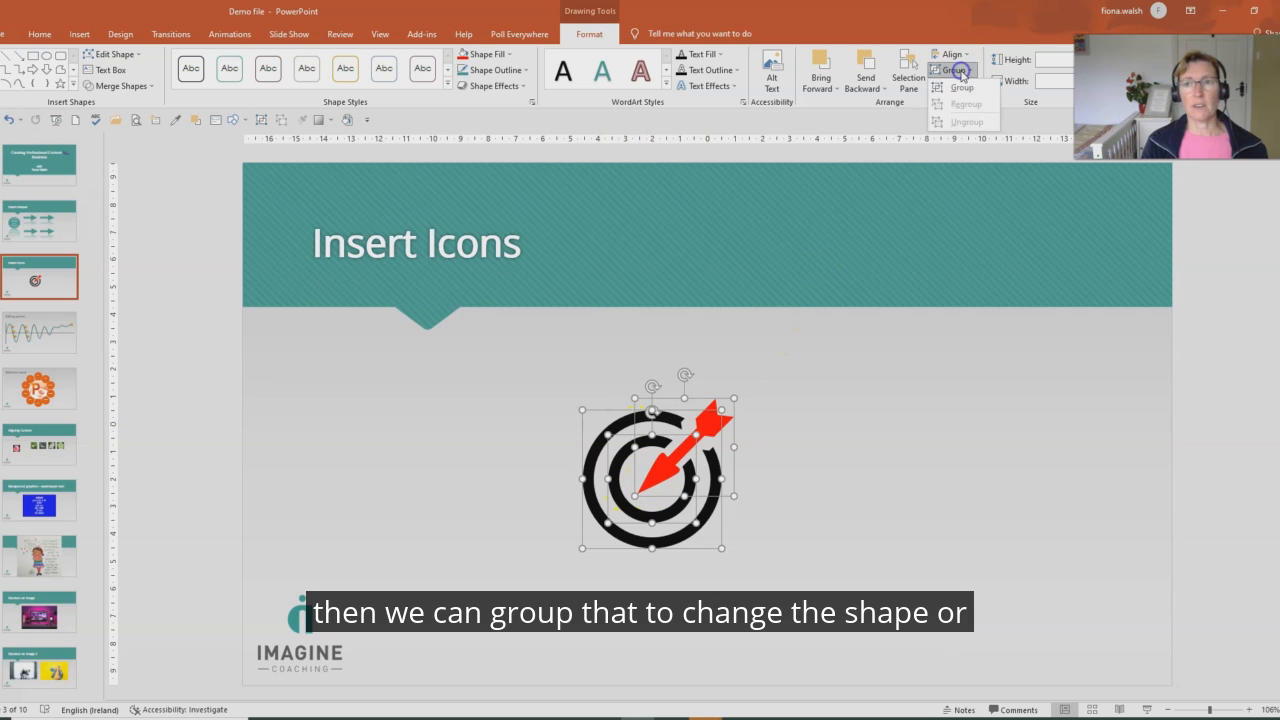
click(955, 88)
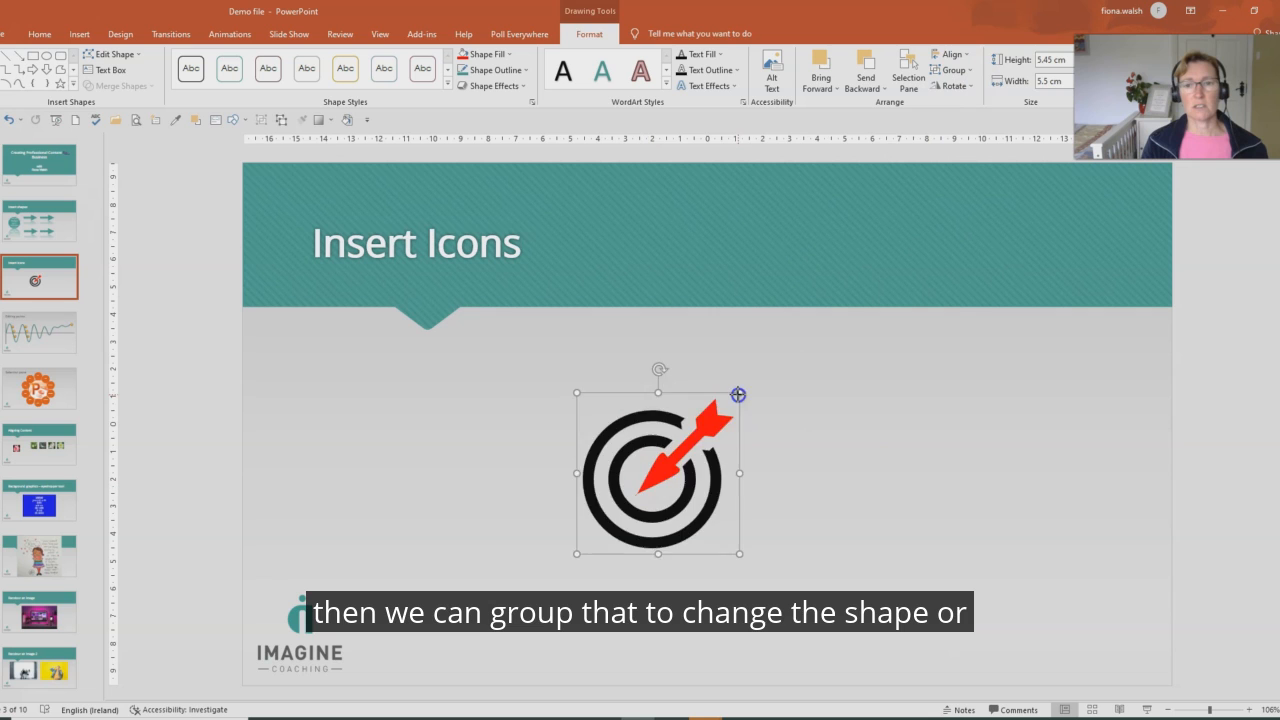
Shrink the grouped target to about 4 cm and move it up and to the right
drag(737, 394, 705, 432)
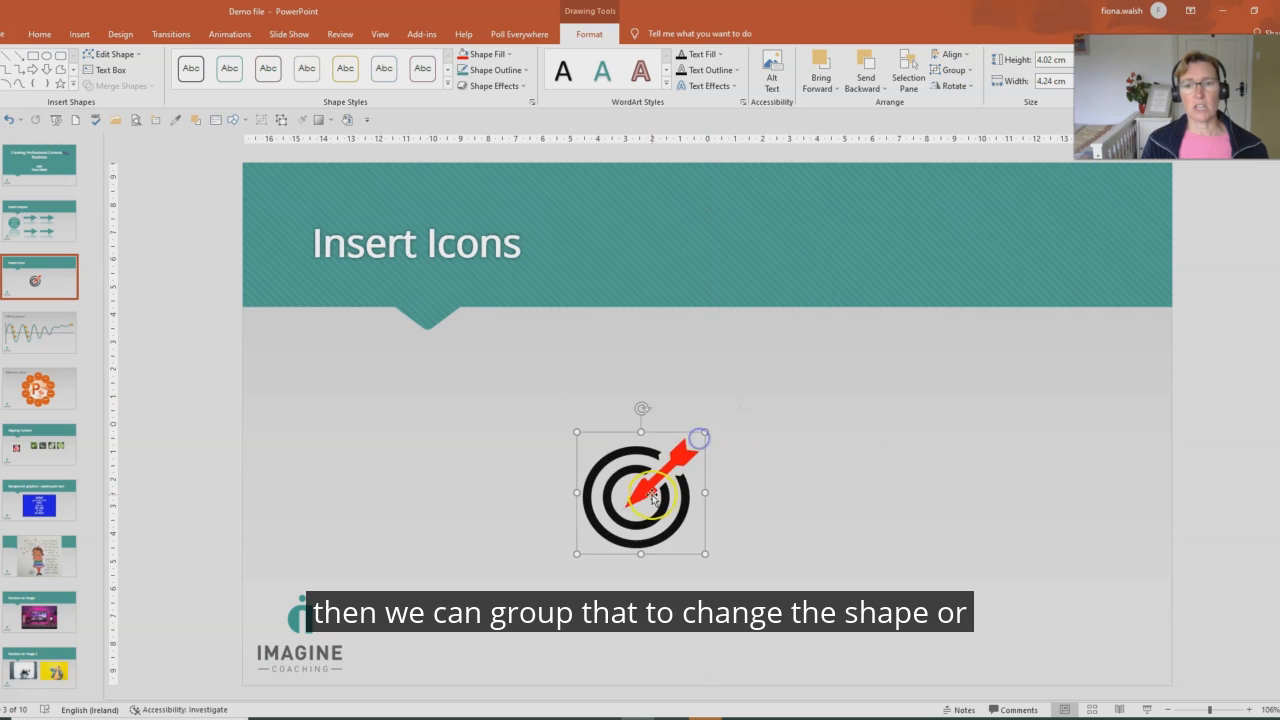
drag(652, 497, 806, 418)
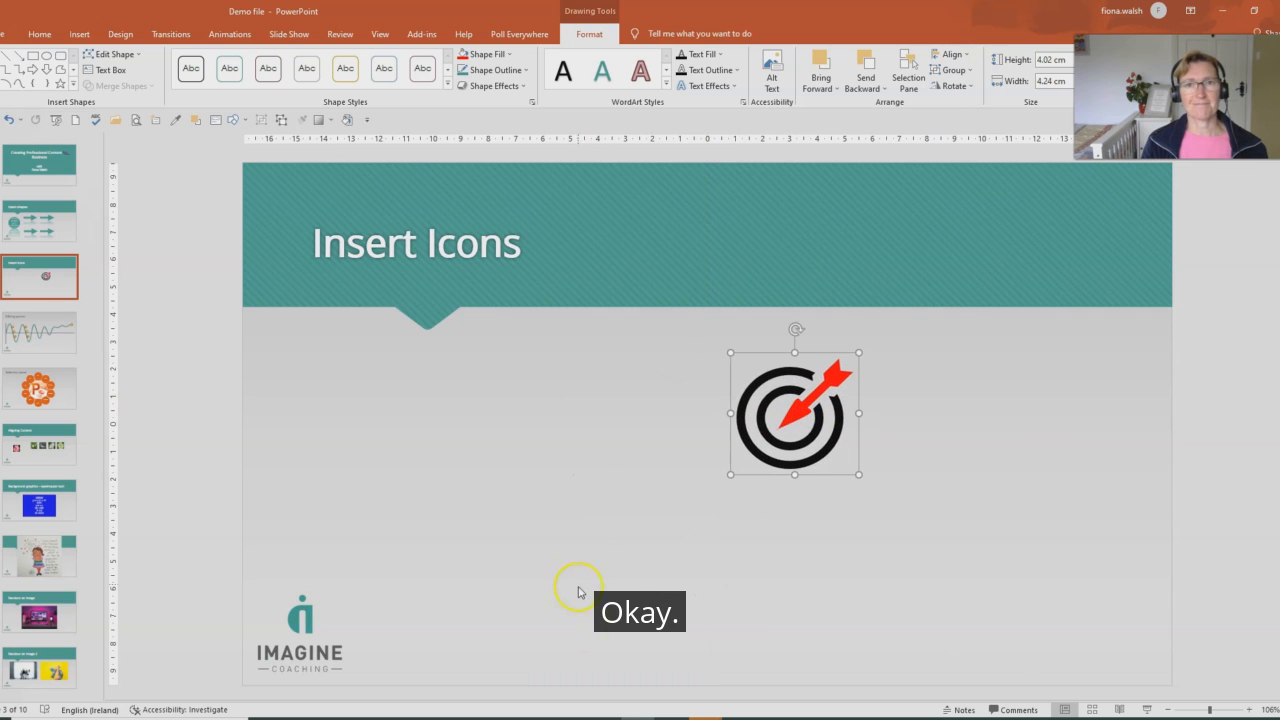